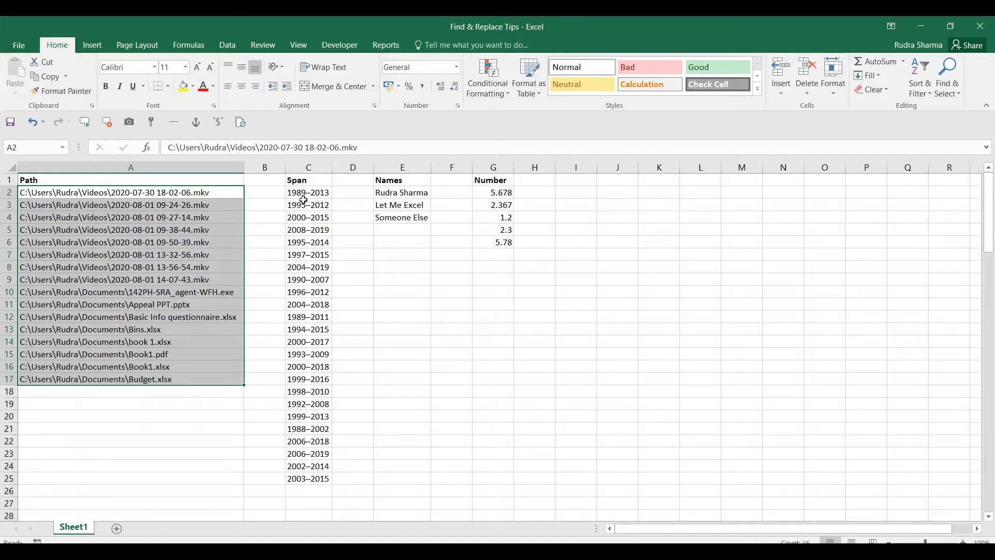
# Select the data in columns C, E and G, then the file paths in A2:A17
pyautogui.moveTo(308, 196); pyautogui.dragTo(314, 479)
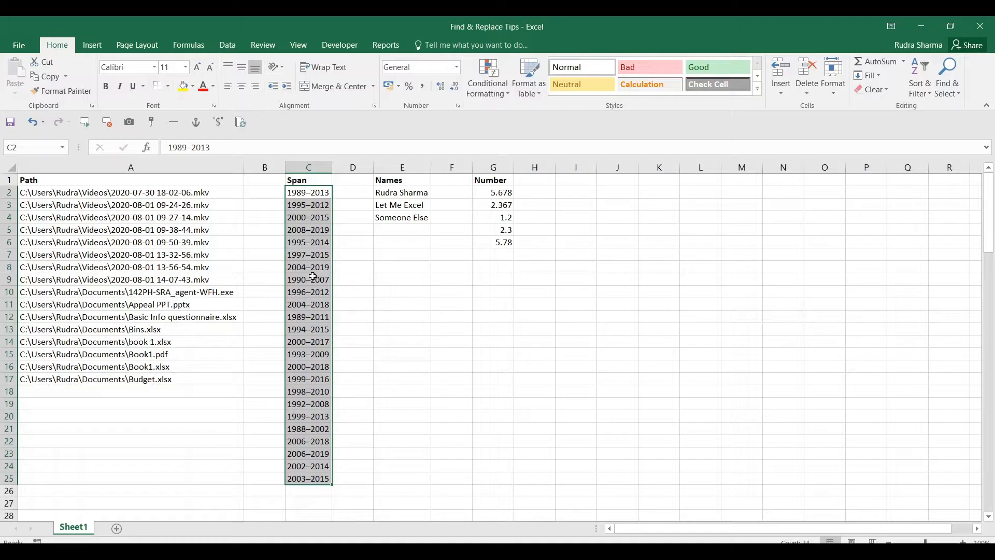
pyautogui.moveTo(402, 193); pyautogui.dragTo(404, 222)
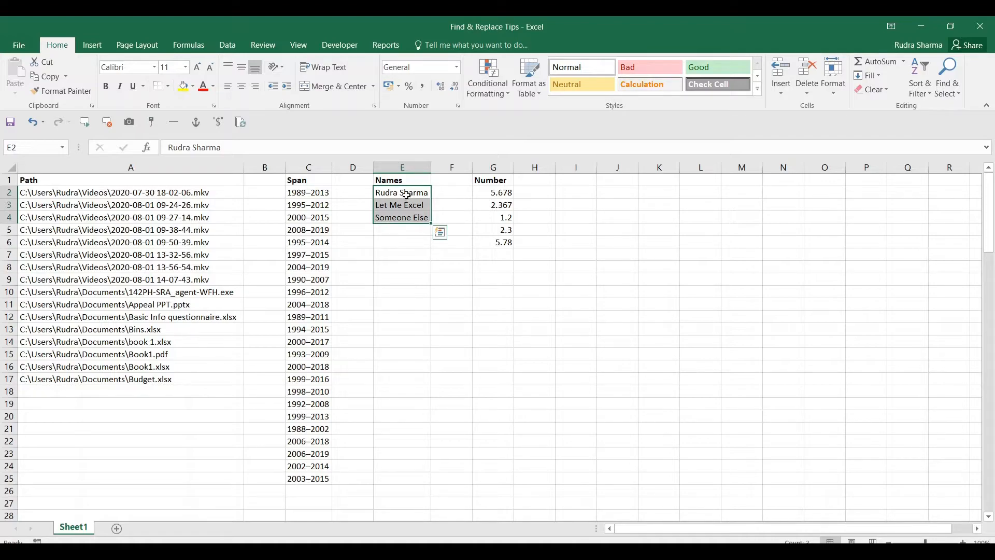
pyautogui.moveTo(492, 192); pyautogui.dragTo(491, 242)
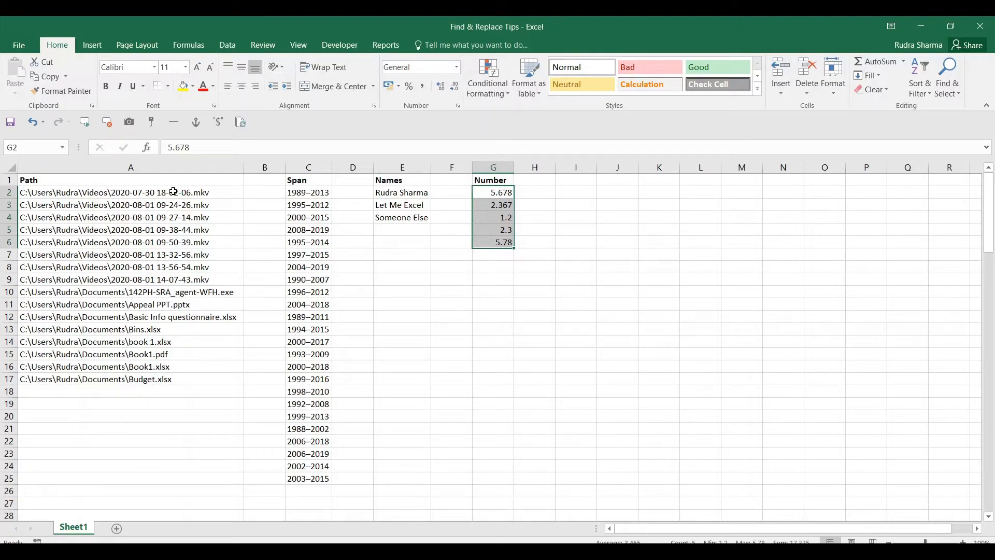
pyautogui.moveTo(188, 192); pyautogui.dragTo(189, 378)
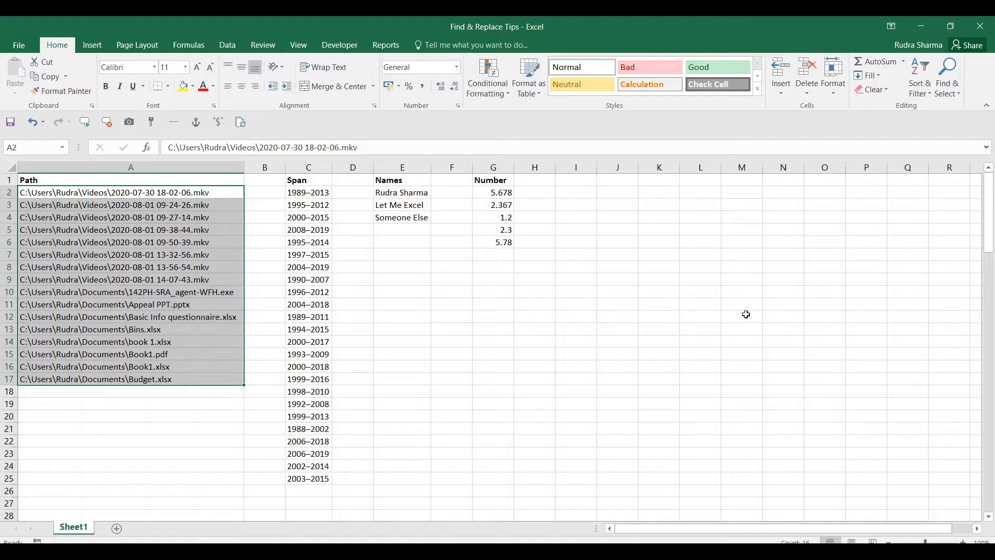
# Replace *\ with nothing in column A, leaving only file names like Budget.xlsx (64 replacements)
pyautogui.hotkey('ctrl', 'h')
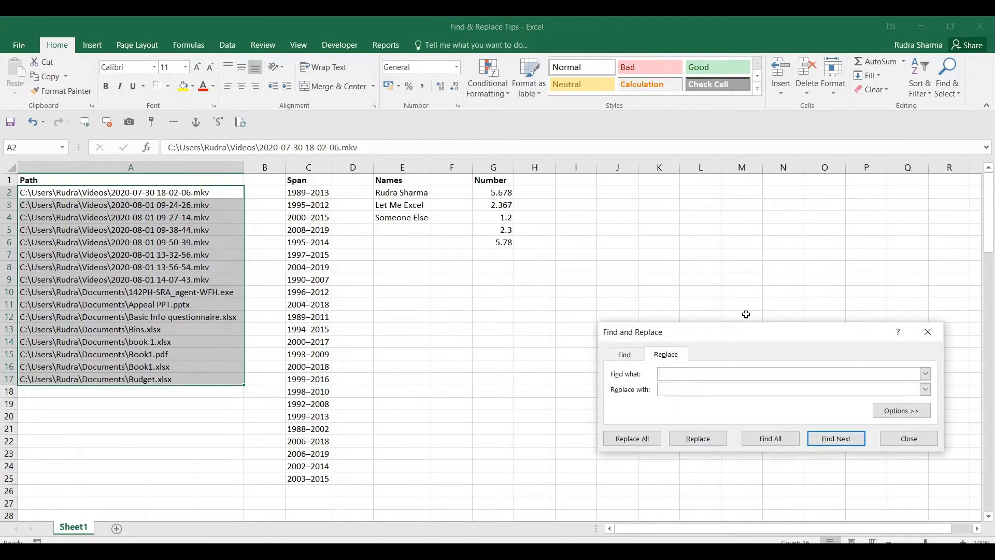
pyautogui.moveTo(730, 337); pyautogui.dragTo(556, 225)
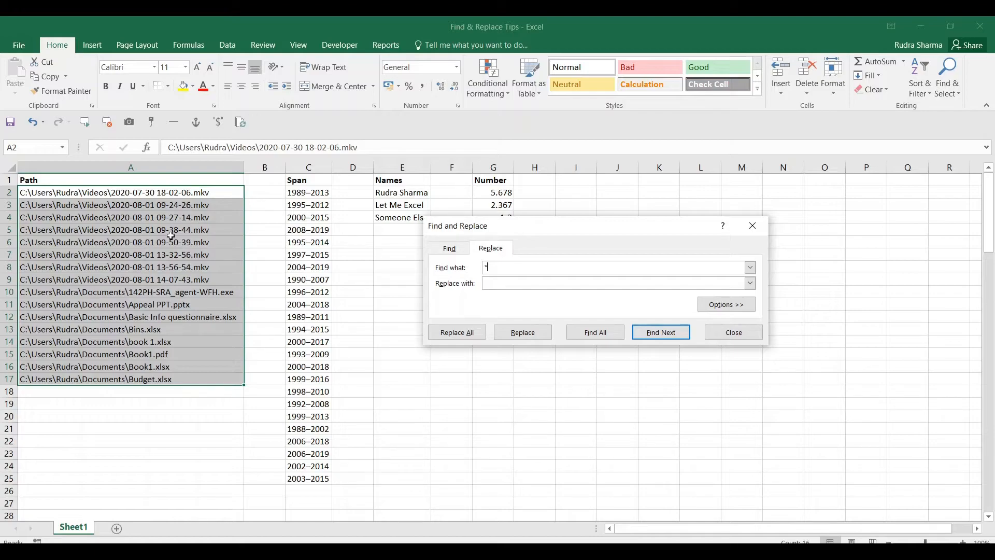
pyautogui.write('\\')
pyautogui.hotkey('alt', 'a')
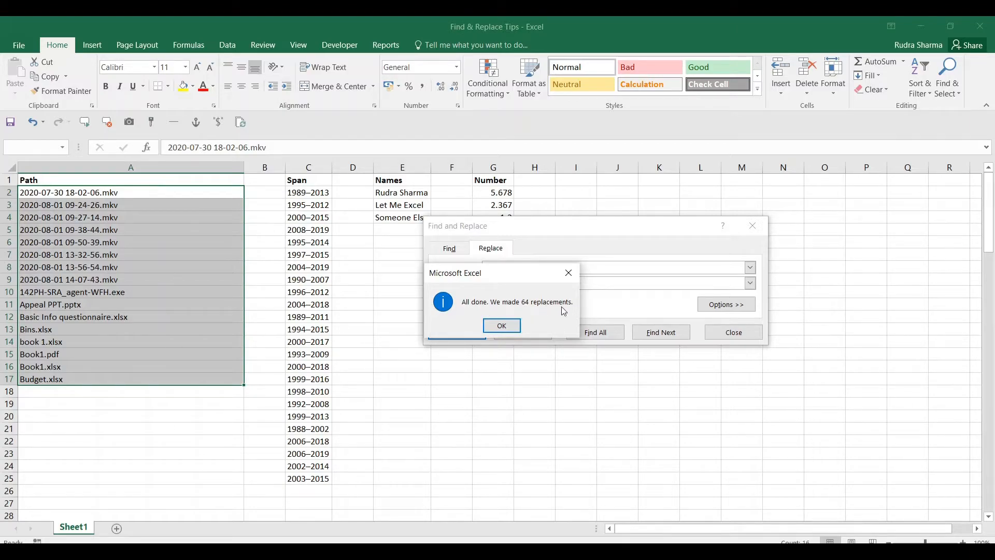
pyautogui.click(500, 325)
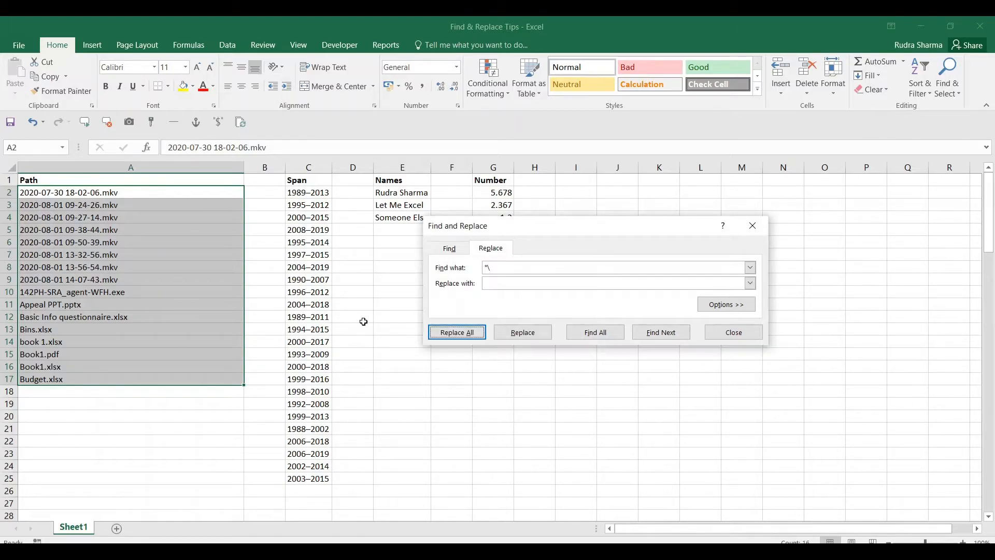
pyautogui.click(739, 338)
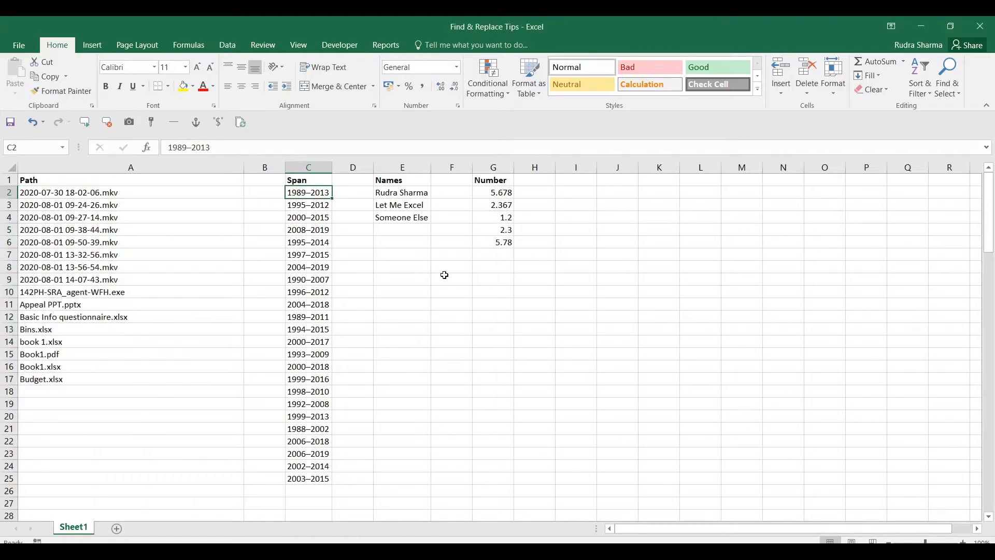
pyautogui.hotkey('ctrl', 'shift', 'Down')
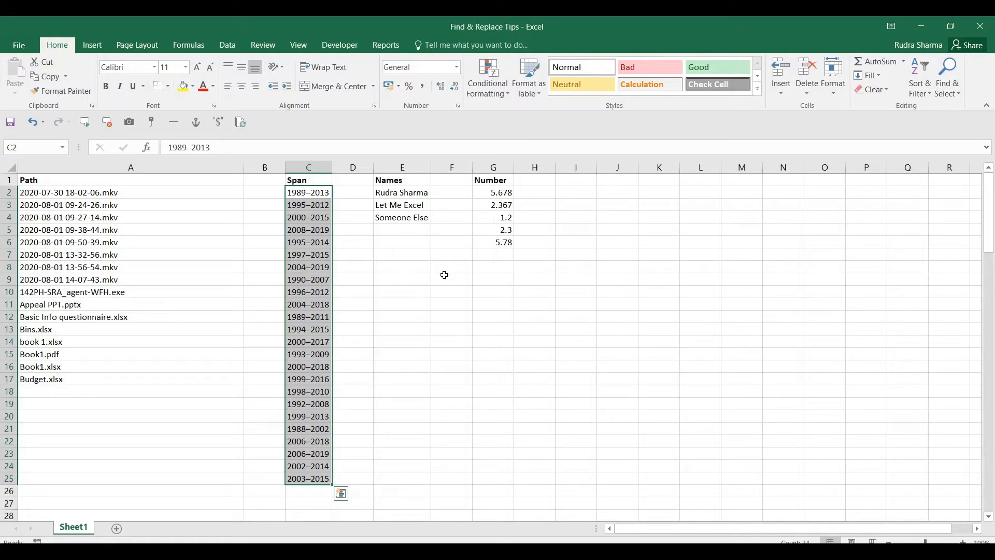
pyautogui.hotkey('ctrl', 'h')
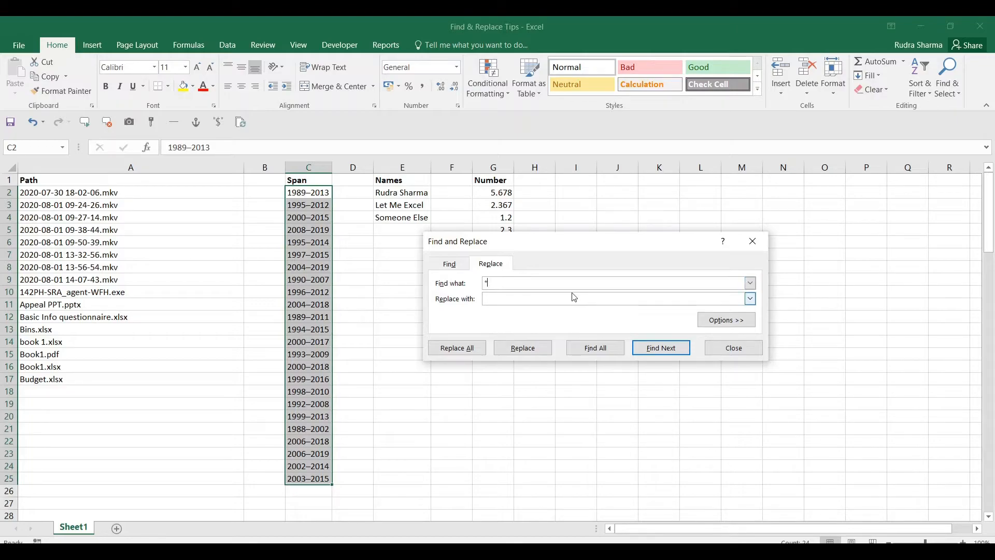
pyautogui.click(733, 347)
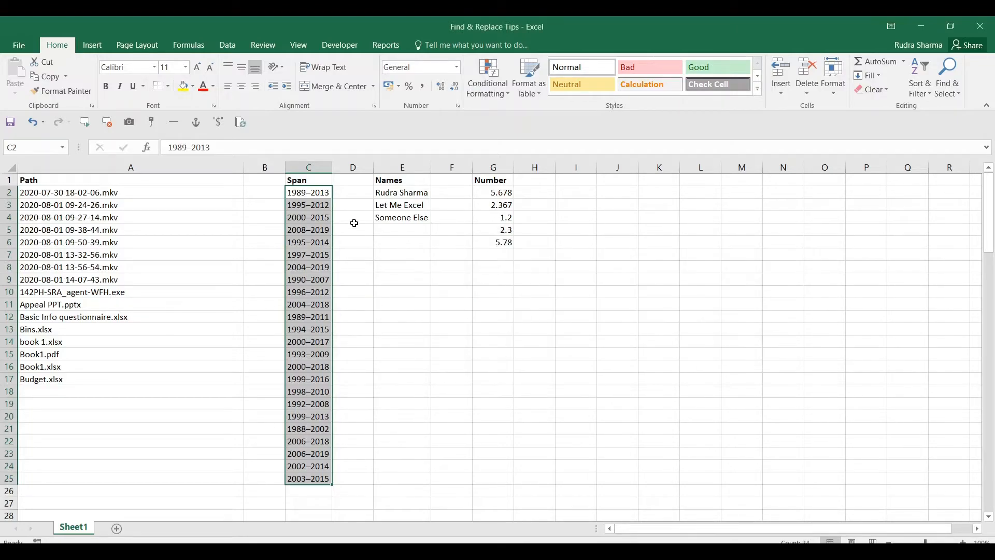
pyautogui.click(321, 196)
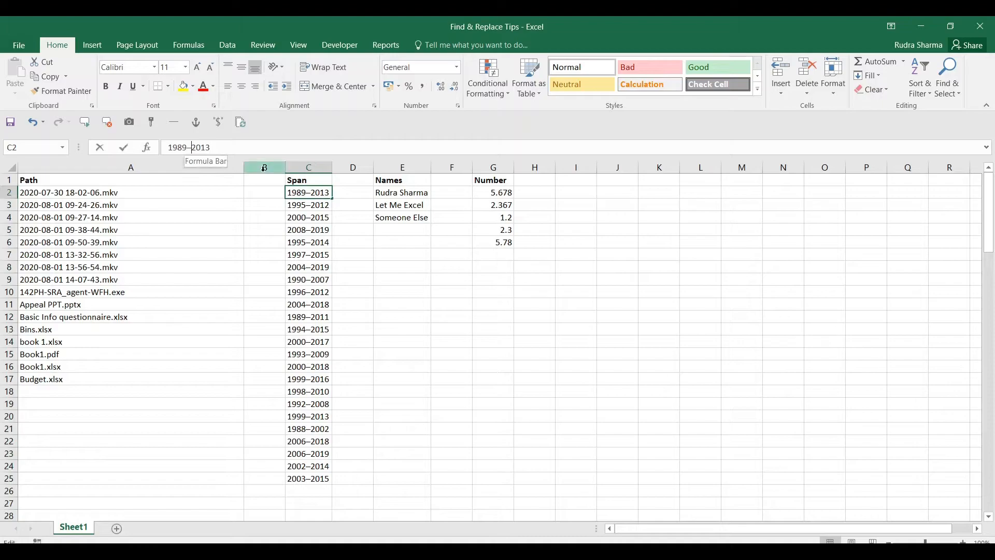
pyautogui.hotkey('ctrl', 'shift', 'Down')
pyautogui.hotkey('ctrl', 'h')
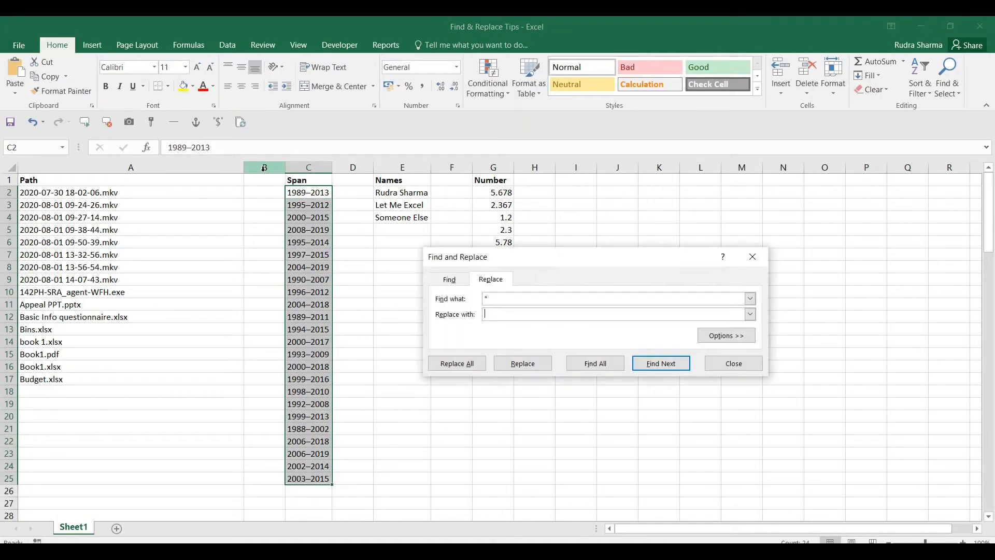
pyautogui.hotkey('shift', 'Tab')
pyautogui.press('Right')
pyautogui.write('–')
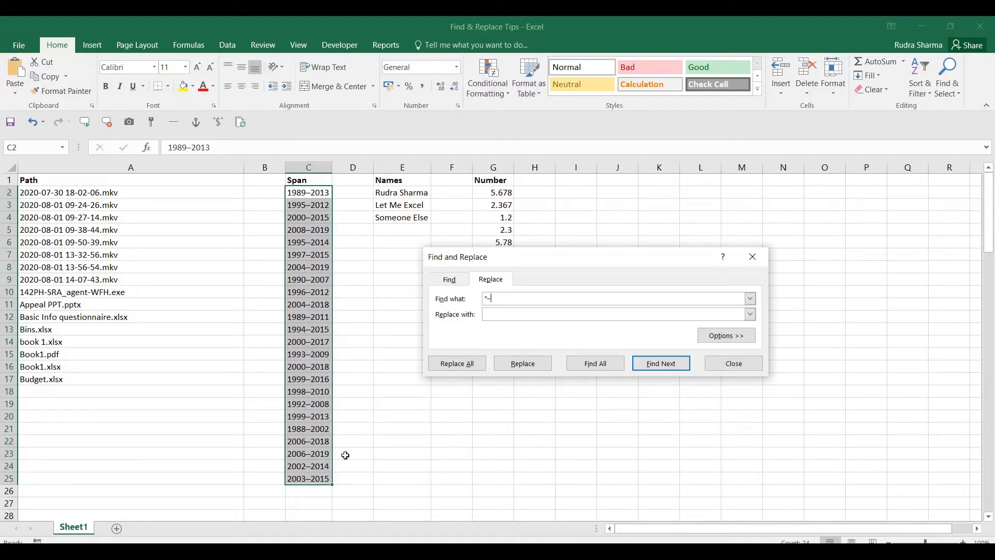
pyautogui.click(453, 371)
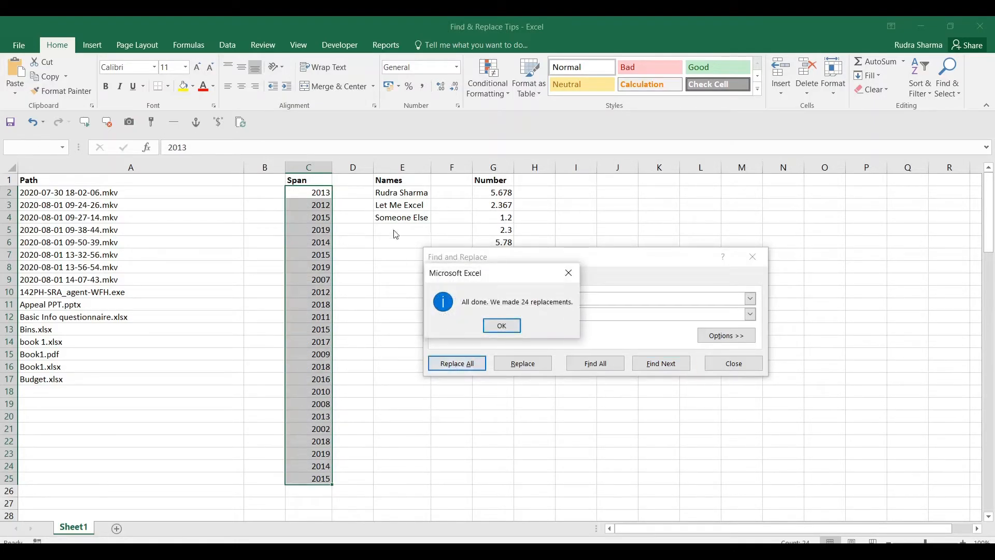
pyautogui.click(501, 325)
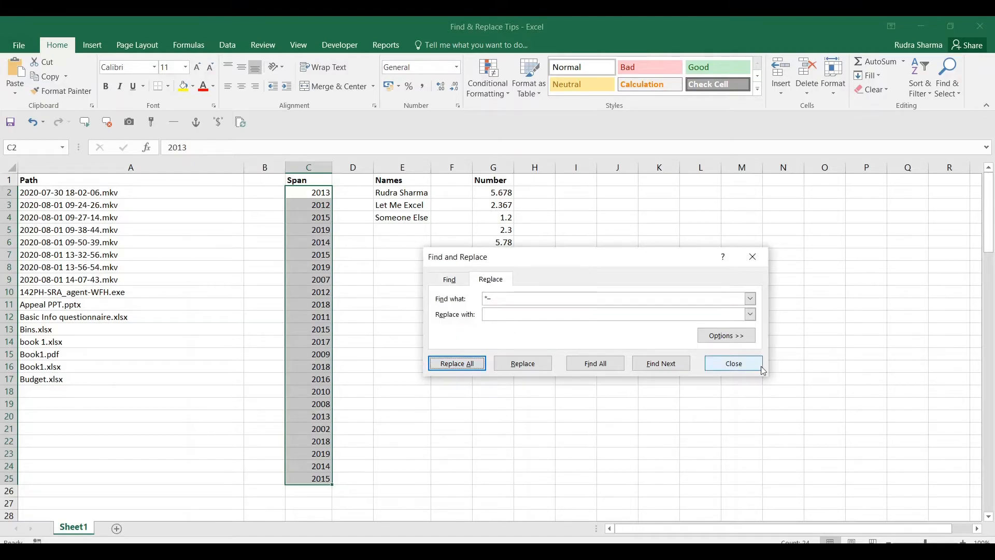
pyautogui.click(734, 363)
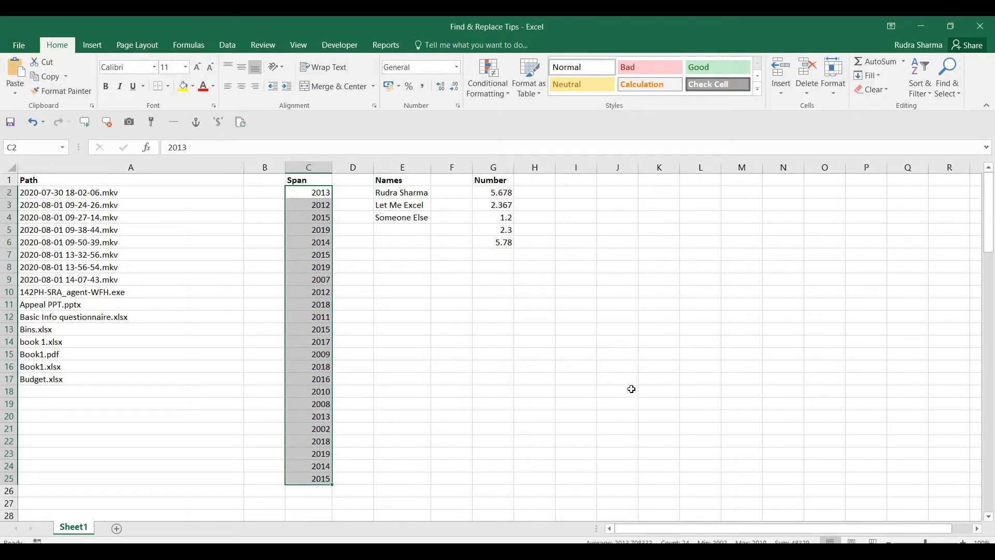
pyautogui.hotkey('ctrl', 'z')
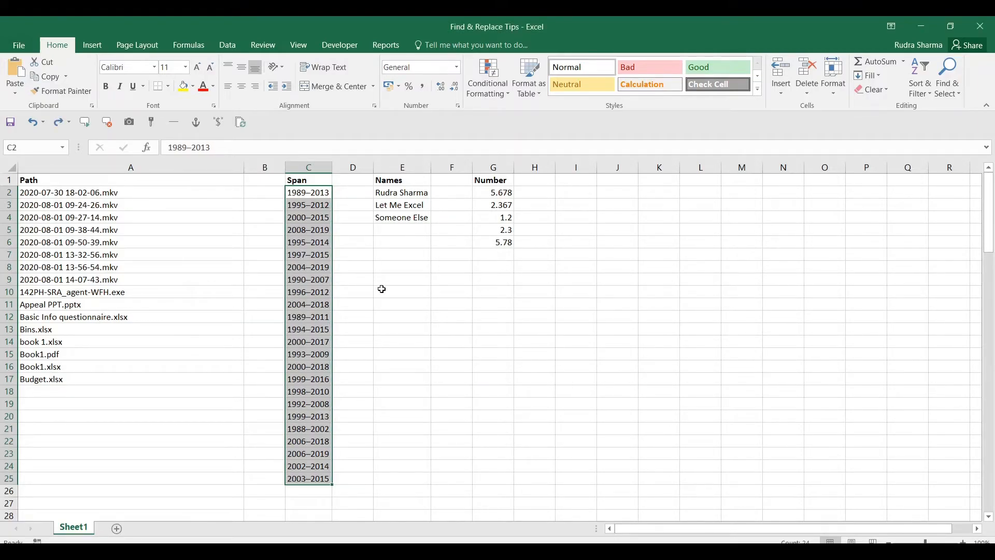
# Replace –* with nothing in C2:C25 so each span keeps its start year (24 replacements)
pyautogui.hotkey('ctrl', 'h')
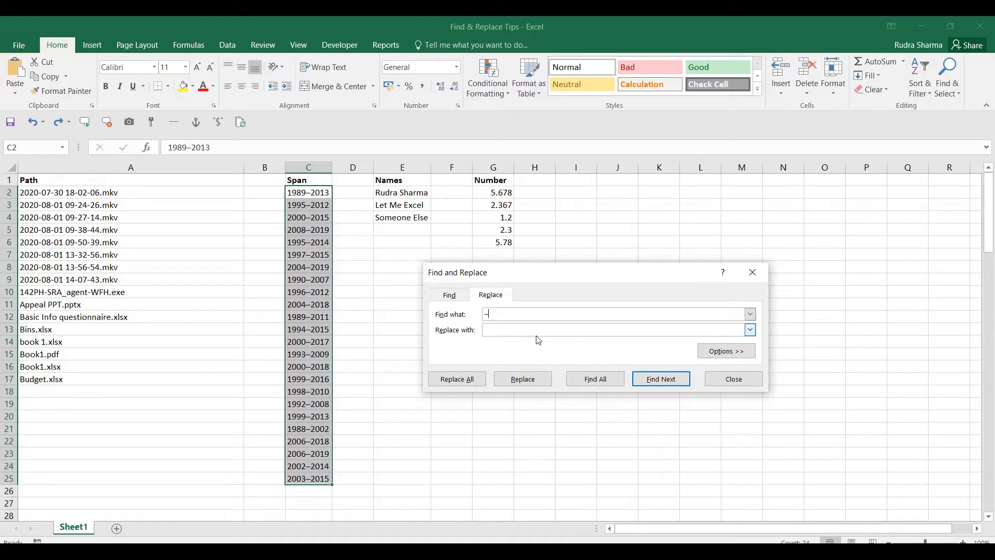
pyautogui.write('*')
pyautogui.click(446, 382)
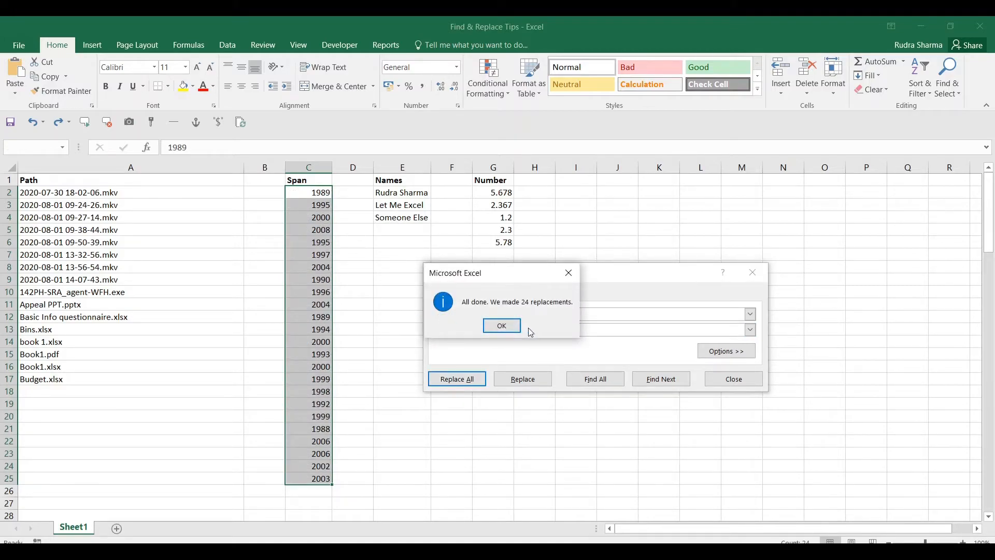
pyautogui.click(500, 325)
pyautogui.click(731, 380)
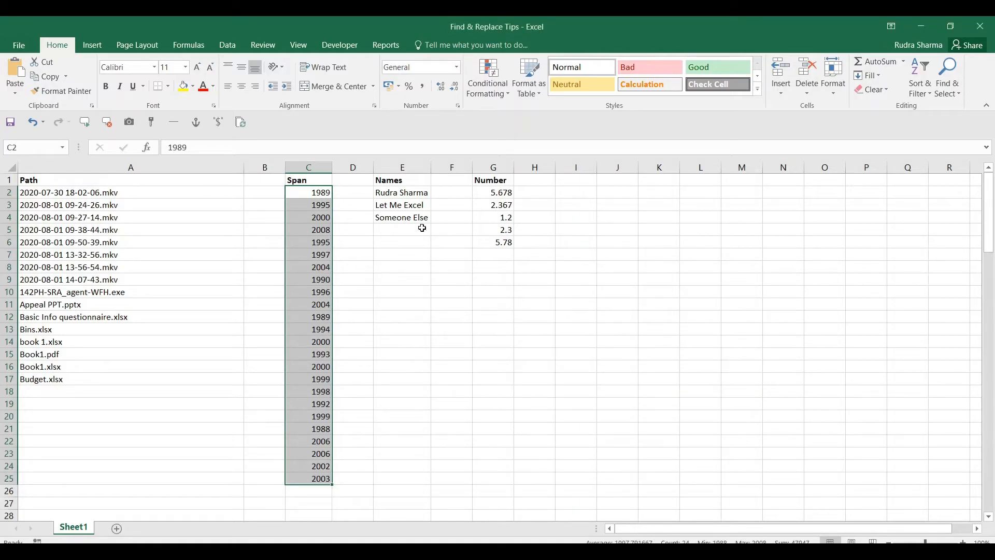
pyautogui.moveTo(388, 193); pyautogui.dragTo(397, 220)
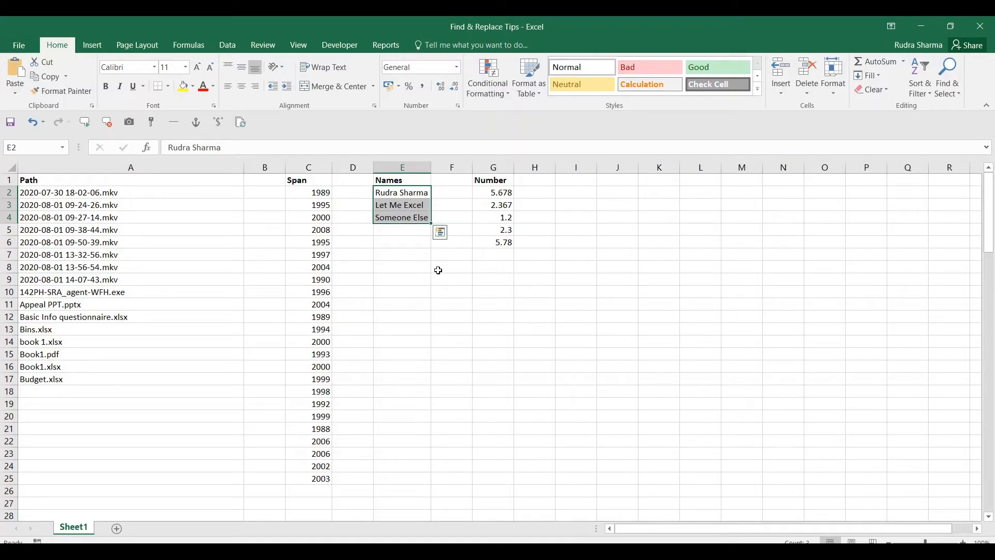
# Change the pattern to ' *' and replace it with nothing in E2:E4, leaving first names (3 replacements)
pyautogui.hotkey('ctrl', 'h')
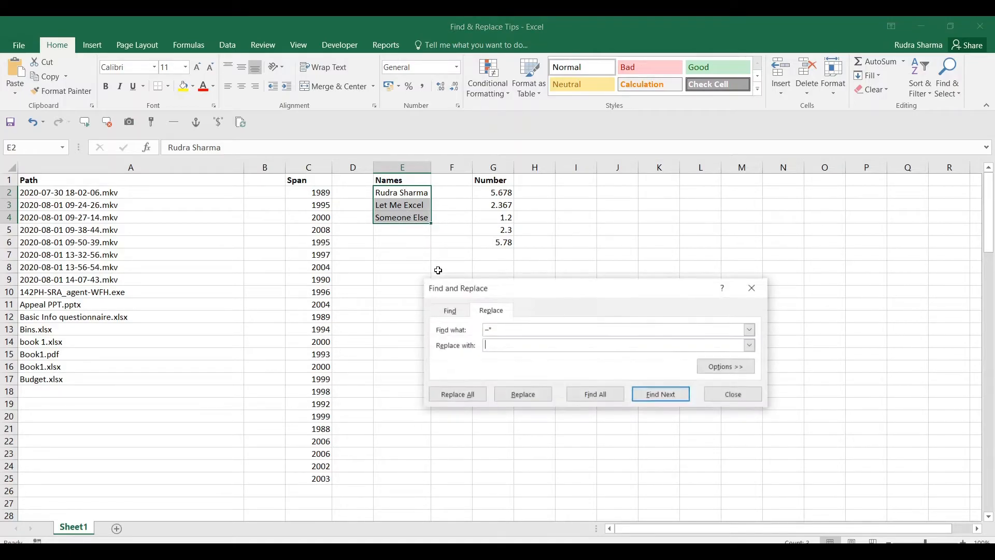
pyautogui.hotkey('shift', 'Tab')
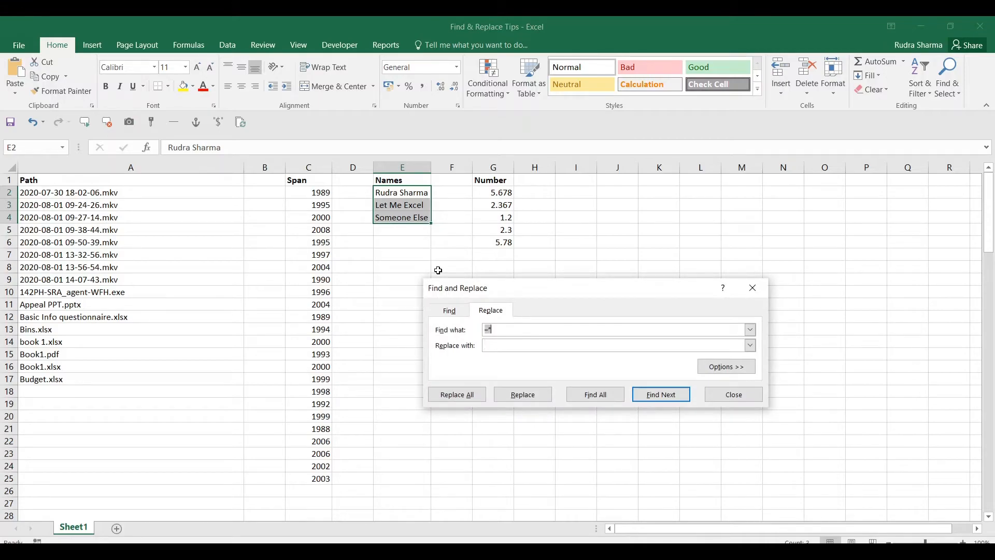
pyautogui.press('Left')
pyautogui.press('BackSpace')
pyautogui.click(466, 398)
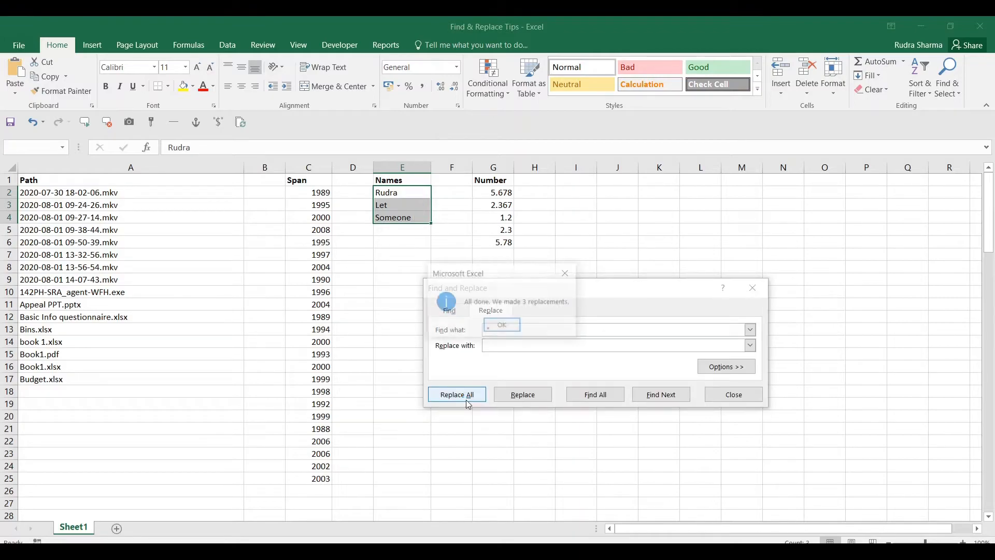
pyautogui.click(502, 325)
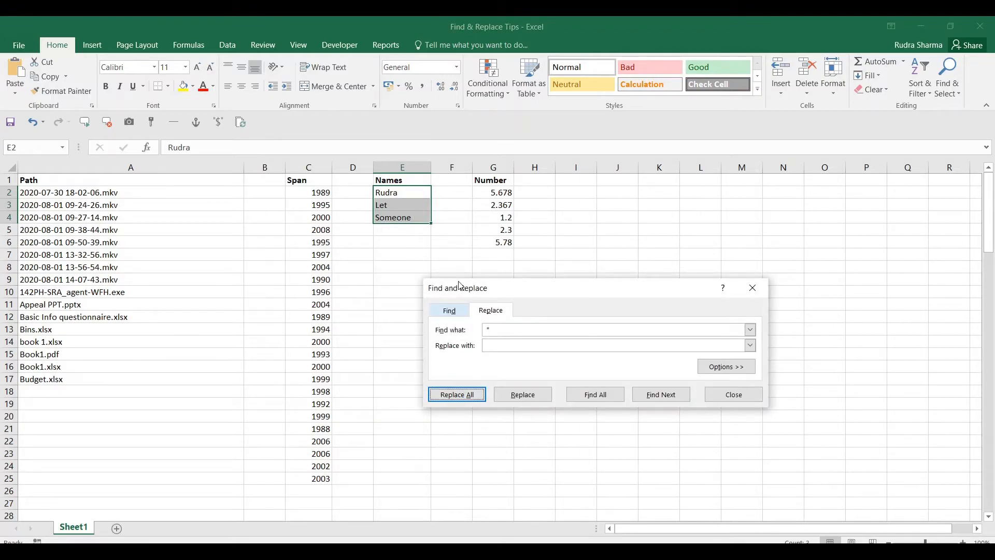
pyautogui.click(733, 394)
pyautogui.click(410, 194)
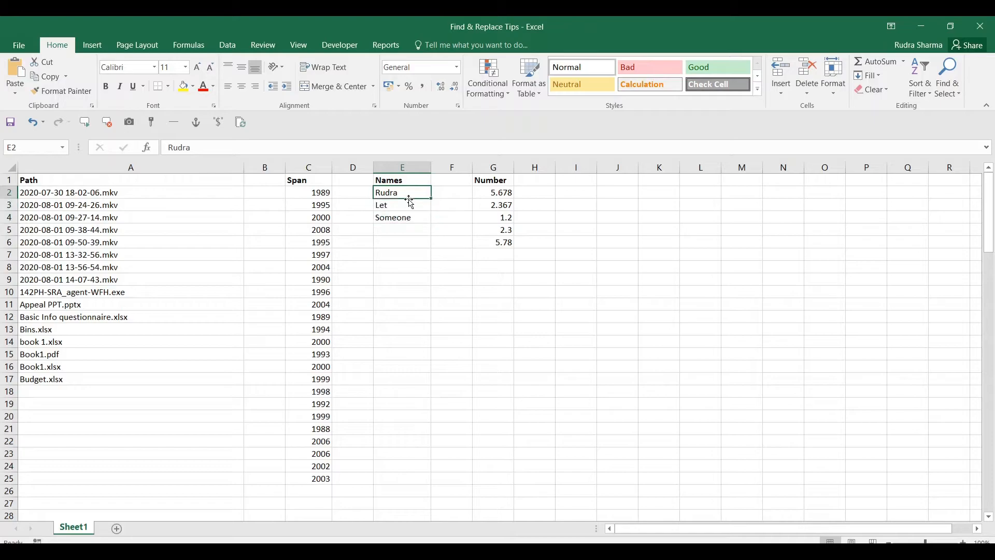
pyautogui.doubleClick(412, 192)
pyautogui.press('Escape')
pyautogui.moveTo(504, 192); pyautogui.dragTo(506, 241)
pyautogui.hotkey('ctrl', 'h')
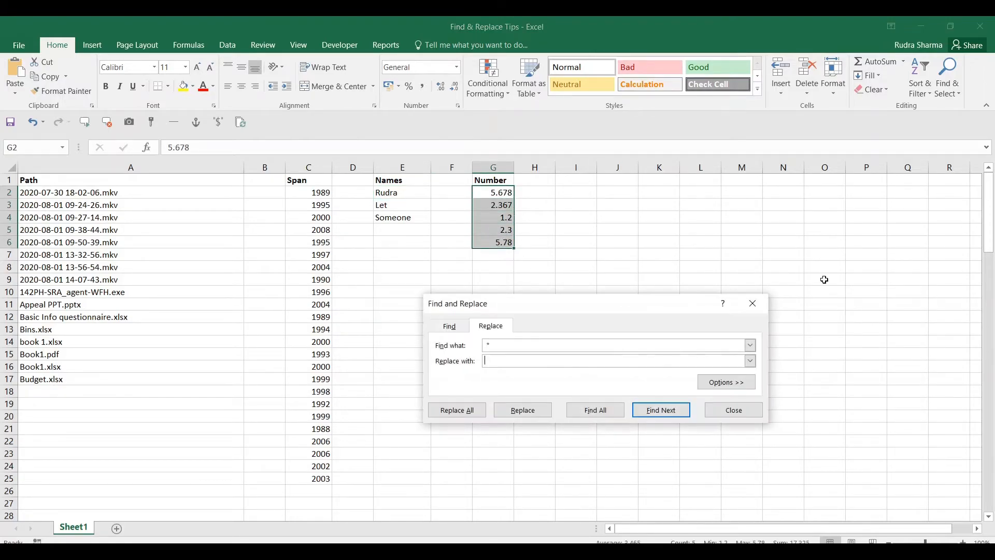
pyautogui.hotkey('shift', 'Tab')
pyautogui.press('BackSpace')
pyautogui.click(461, 409)
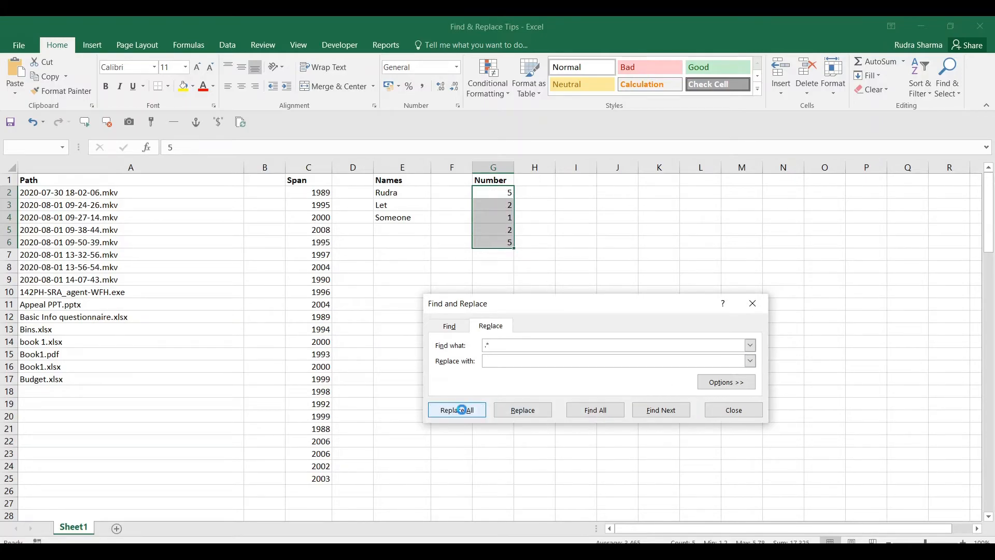
pyautogui.click(512, 323)
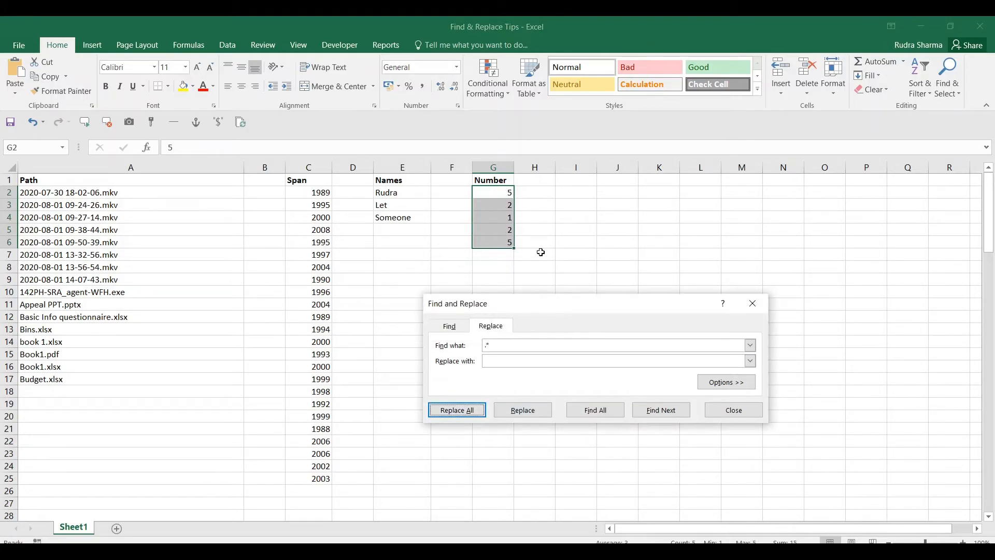
pyautogui.click(730, 410)
pyautogui.hotkey('ctrl', 'z')
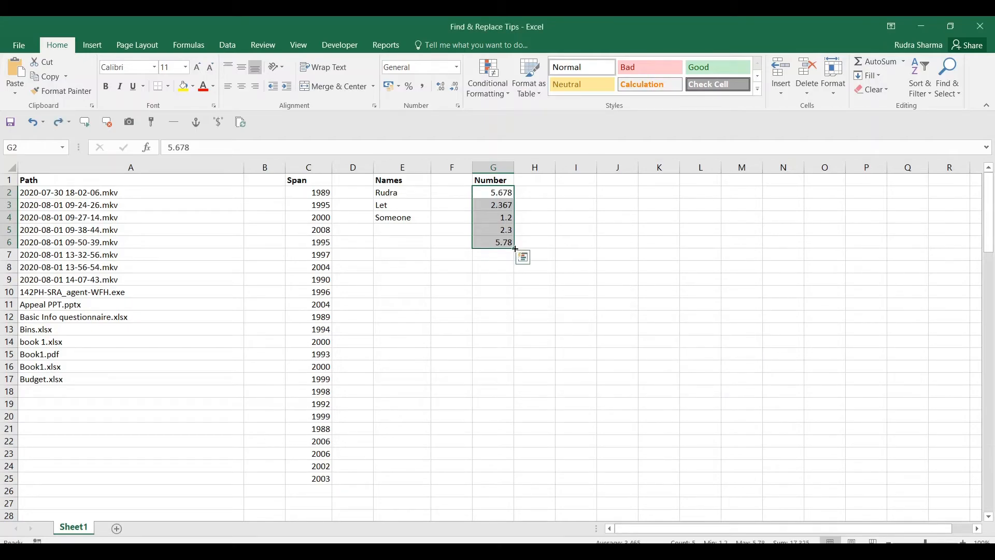
# Copy the Number values from G2:G6 into I2:I6
pyautogui.hotkey('ctrl', 'c')
pyautogui.click(573, 194)
pyautogui.hotkey('ctrl', 'v')
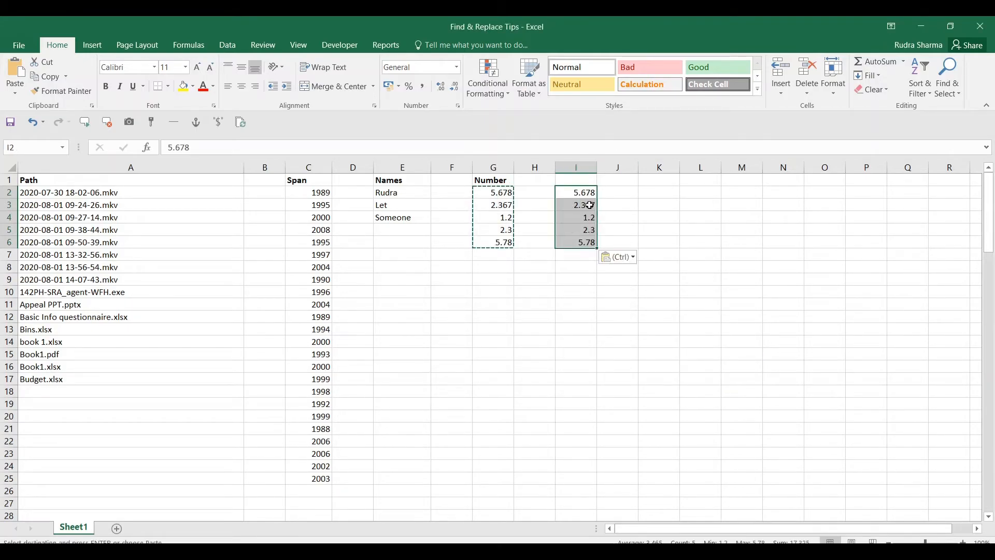
# Cut G2:G6 to whole numbers by replacing '.*' with nothing (5 replacements)
pyautogui.moveTo(500, 194); pyautogui.dragTo(500, 242)
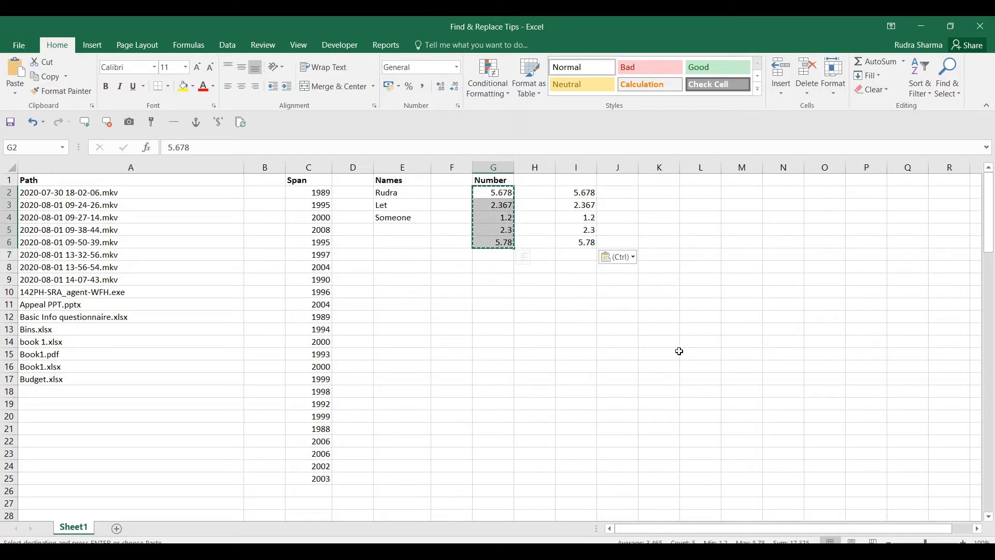
pyautogui.hotkey('ctrl', 'h')
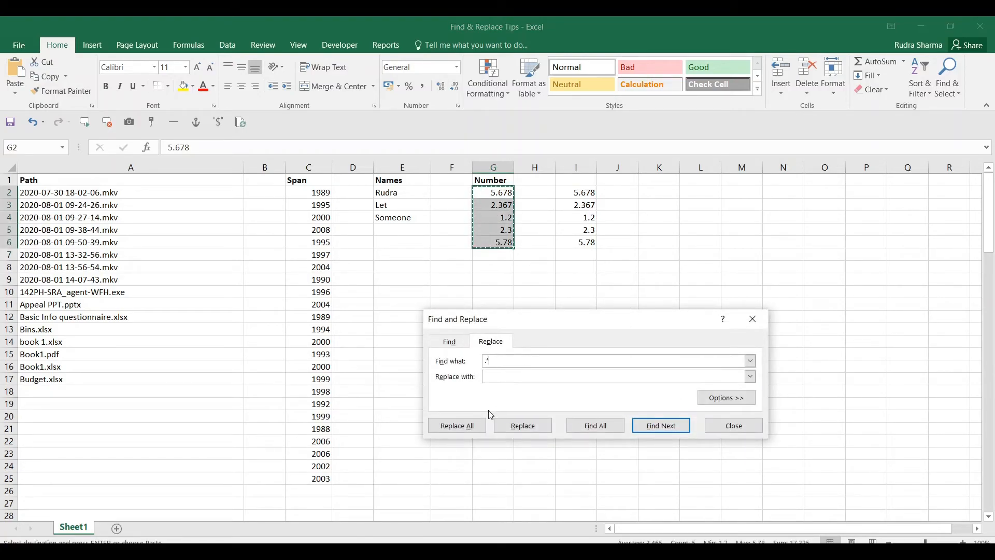
pyautogui.click(465, 426)
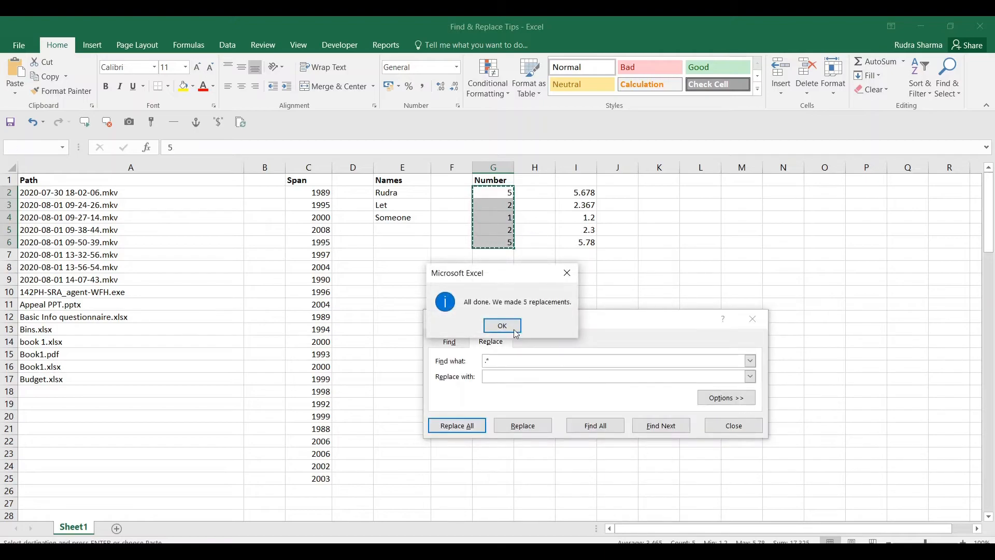
pyautogui.click(513, 329)
pyautogui.click(732, 425)
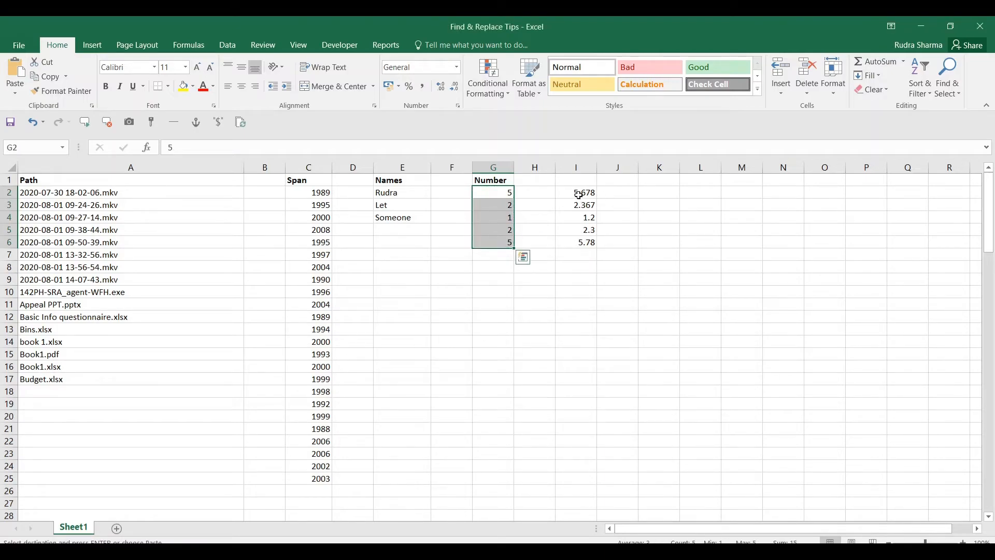
pyautogui.moveTo(580, 195); pyautogui.dragTo(578, 243)
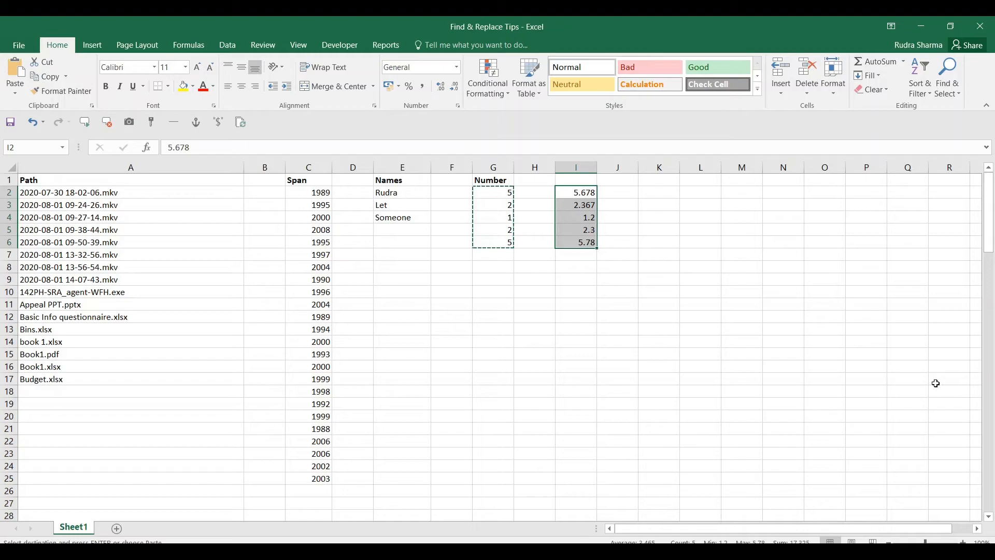
pyautogui.hotkey('ctrl', 'h')
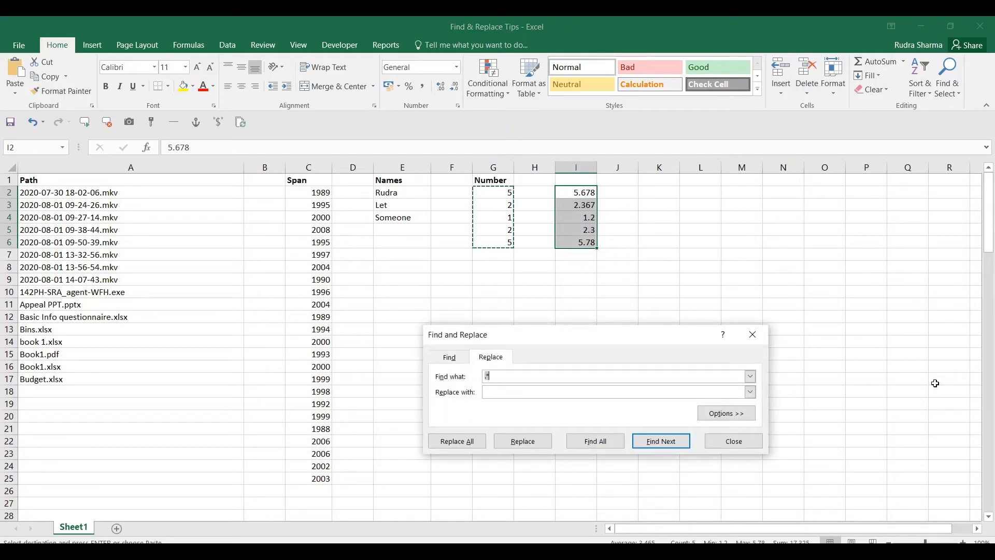
pyautogui.press('Right')
pyautogui.write('*')
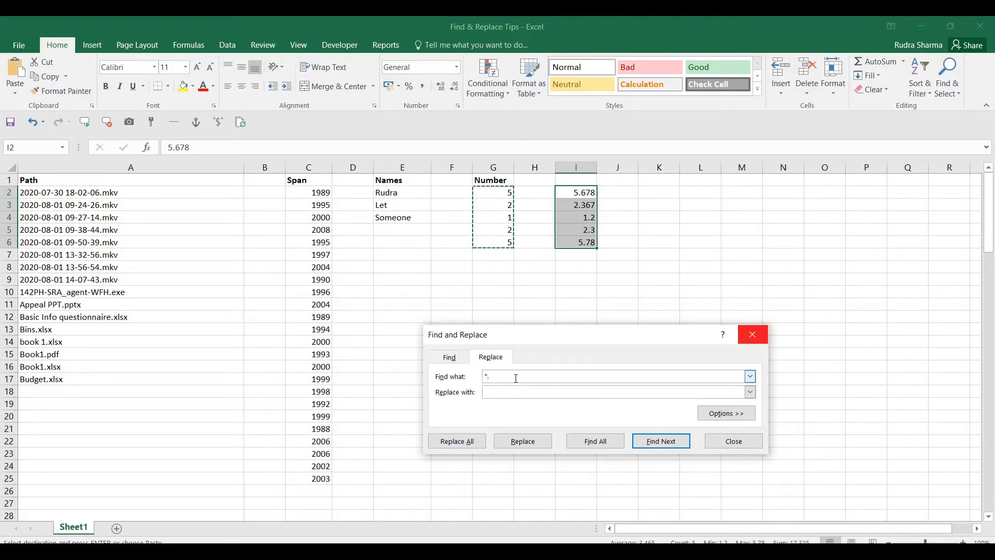
pyautogui.press('Delete')
pyautogui.write('.')
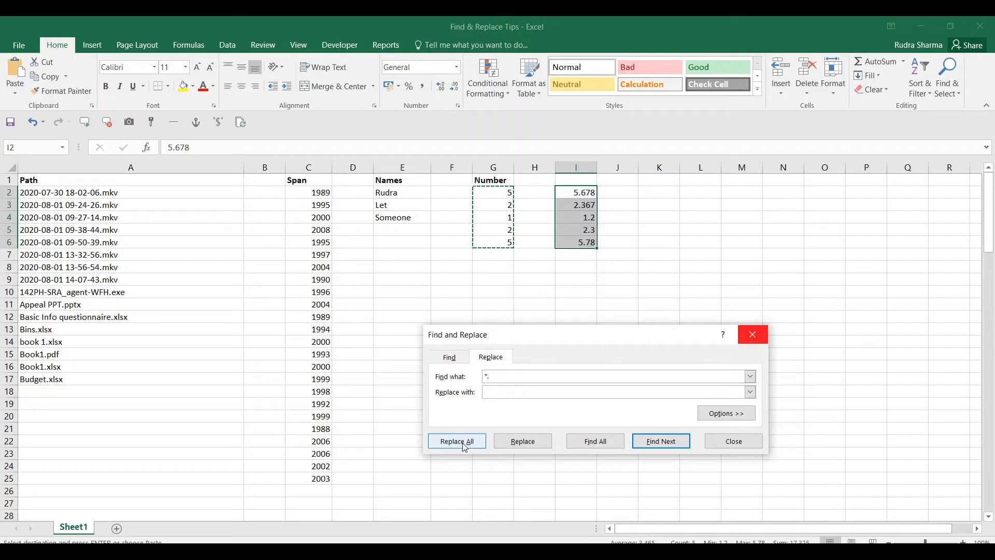
pyautogui.click(457, 441)
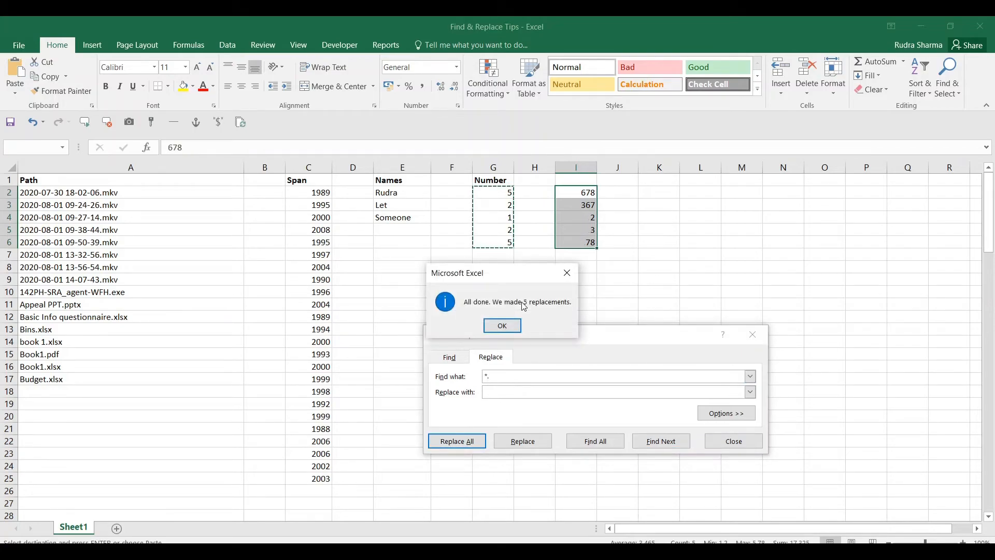
pyautogui.click(502, 325)
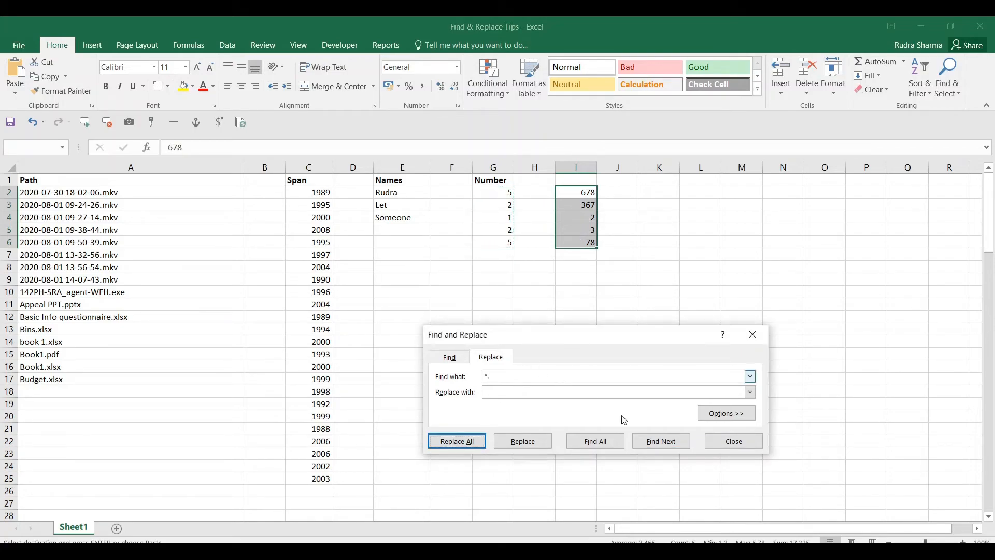
pyautogui.click(725, 444)
pyautogui.hotkey('shift', 'Up')
pyautogui.hotkey('shift', 'Up')
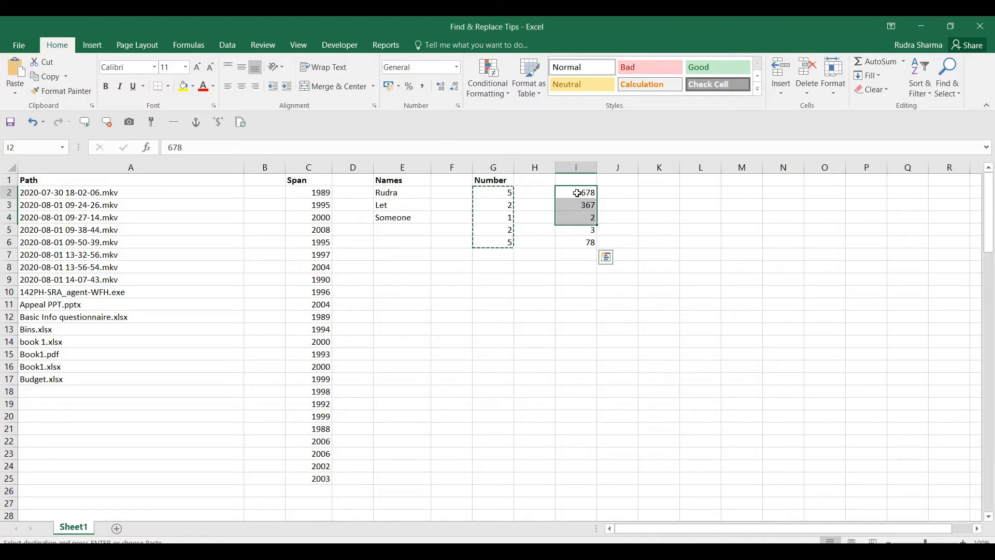
pyautogui.click(577, 193)
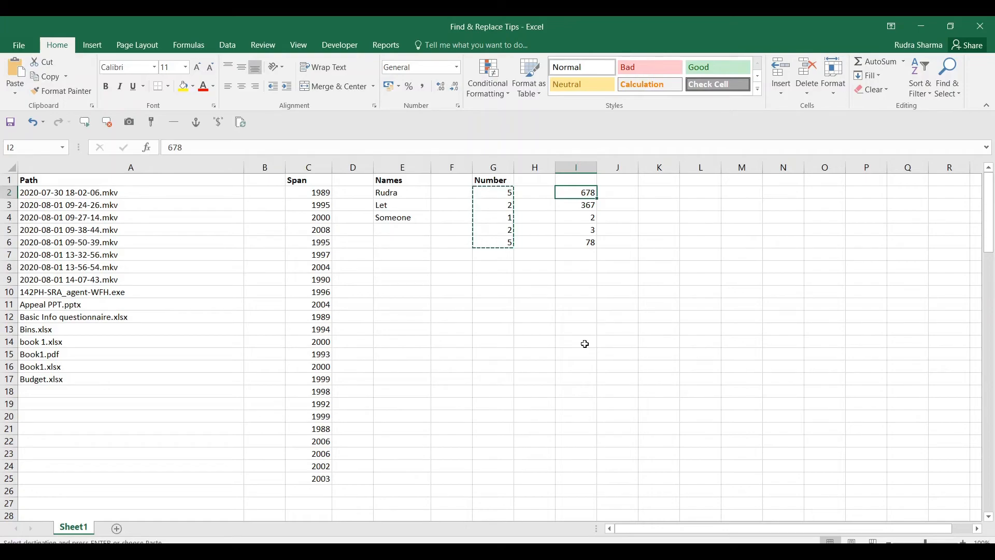
pyautogui.hotkey('ctrl', 'v')
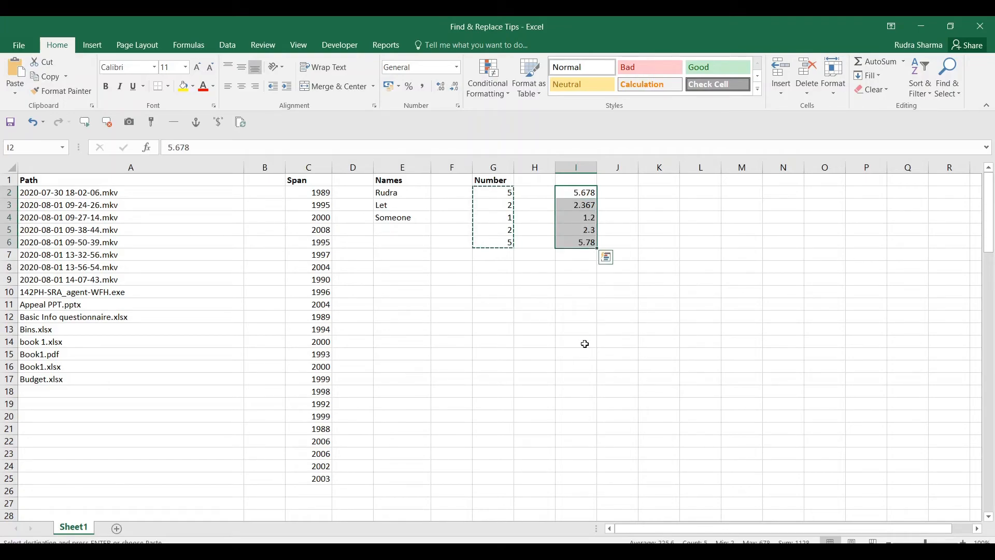
# Replace '*.' with '.' in column I, leaving decimal parts such as 0.678 and 0.78
pyautogui.hotkey('ctrl', 'h')
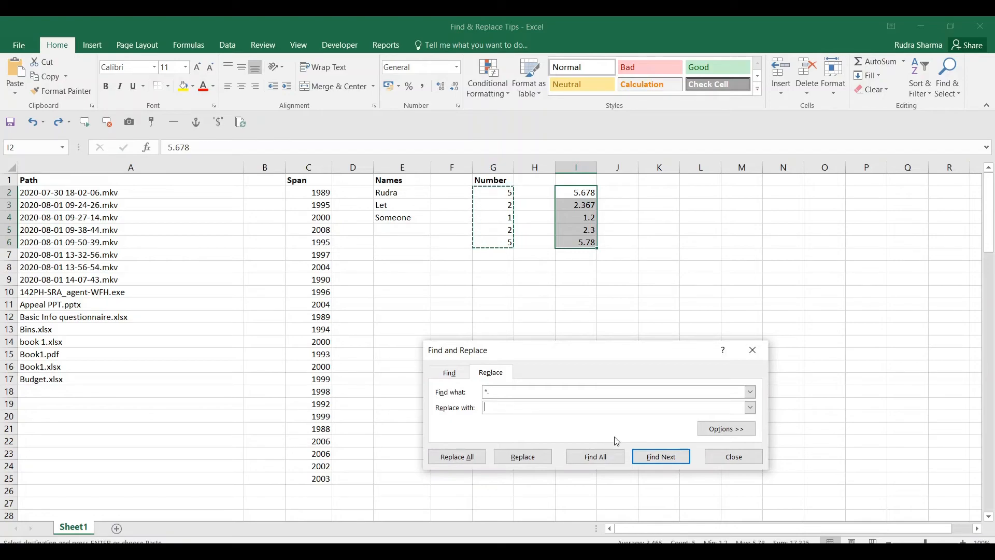
pyautogui.write('.')
pyautogui.click(461, 458)
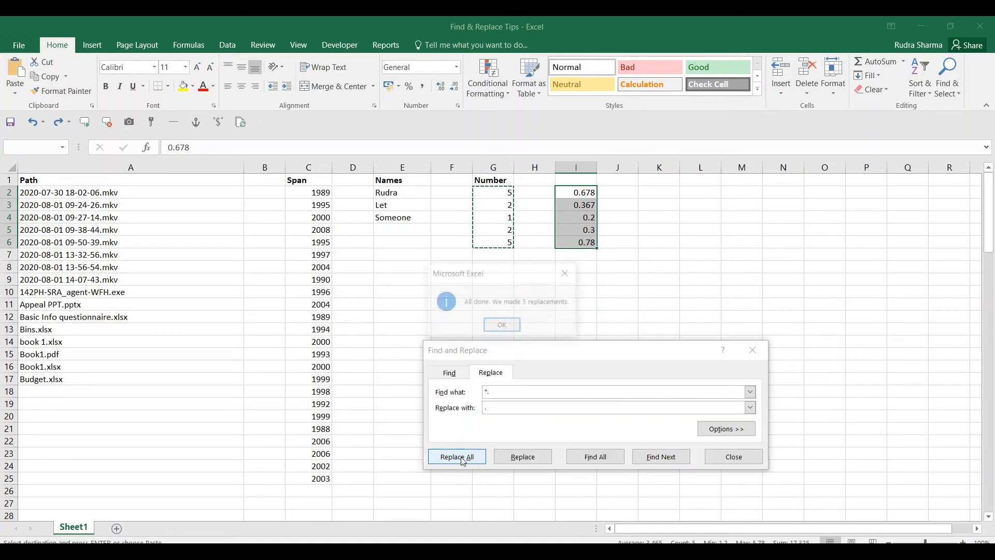
pyautogui.click(518, 325)
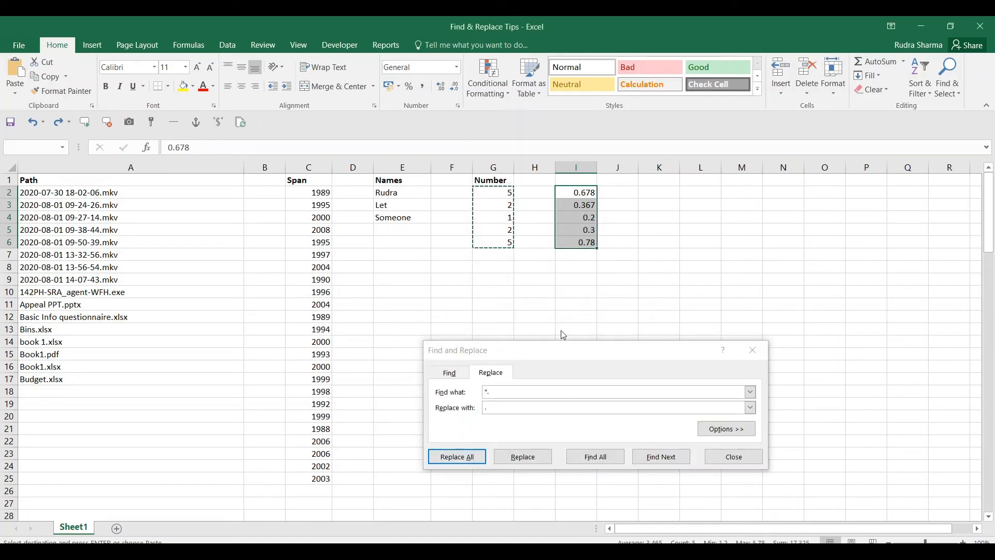
pyautogui.click(733, 457)
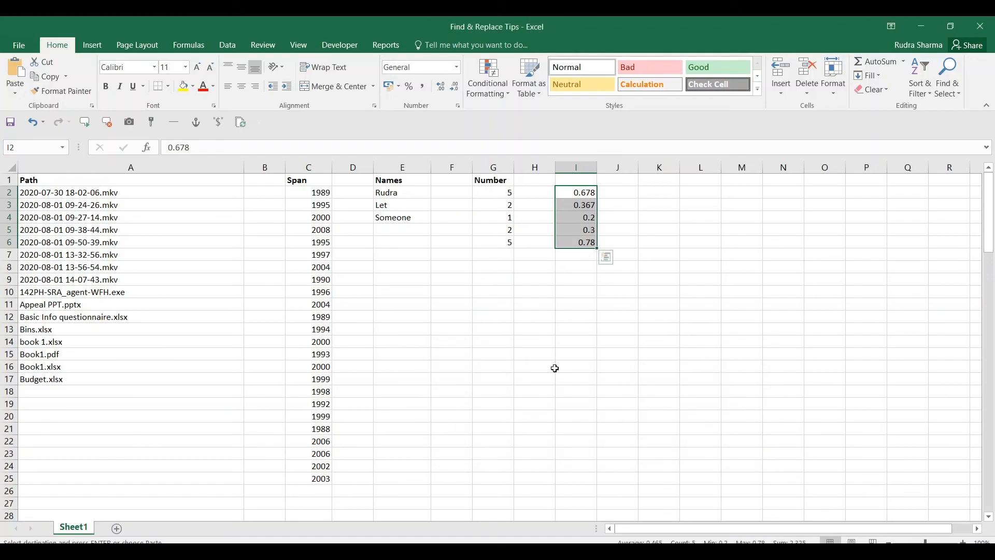